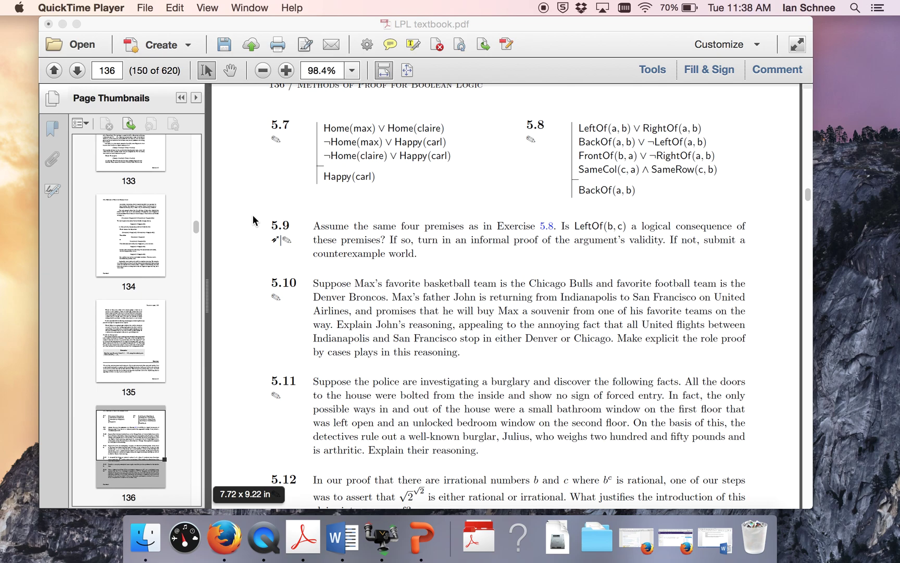
Step: Review Exercise 5.7's three premises and the conclusion Happy(carl) in the textbook PDF
left_click(343, 127)
scroll(343, 127, "up", 1)
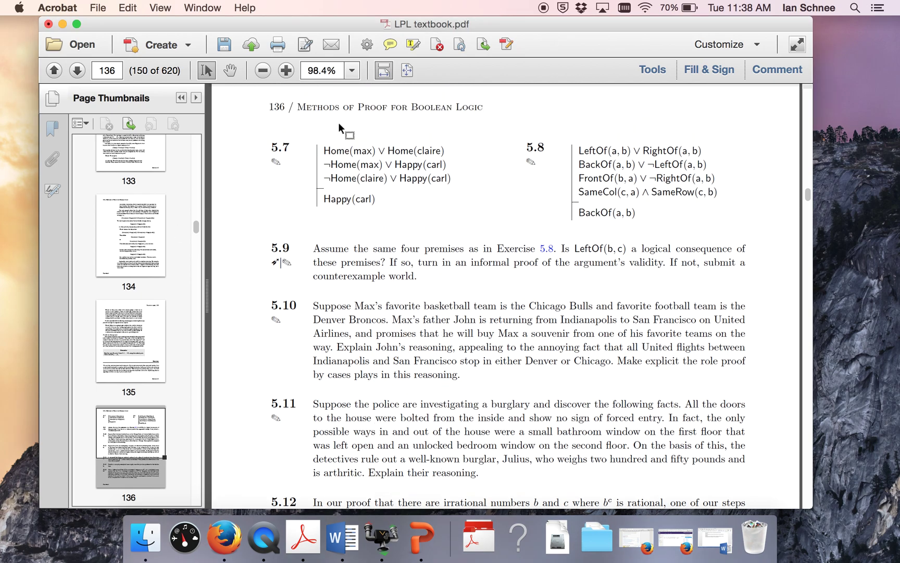
double_click(377, 155)
left_click_drag(326, 200, 372, 200)
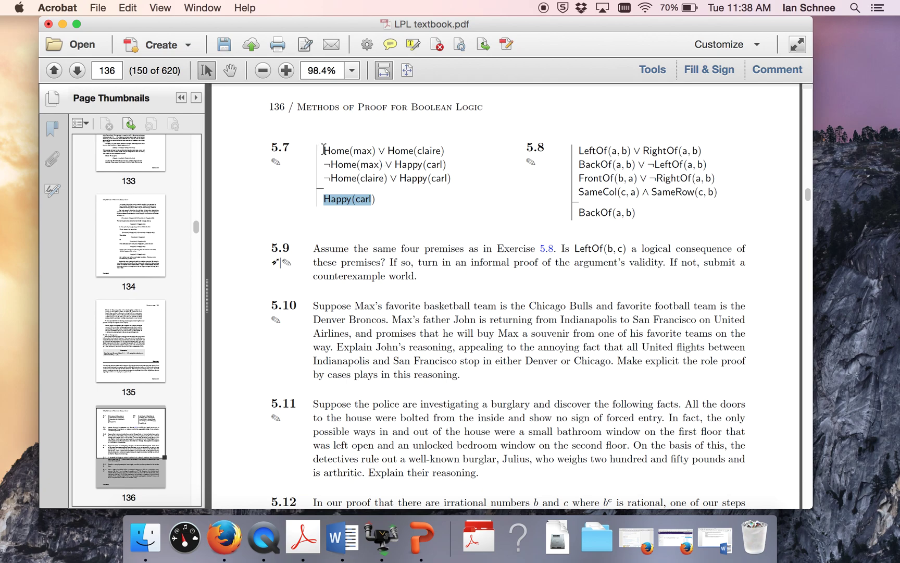
left_click_drag(324, 150, 428, 153)
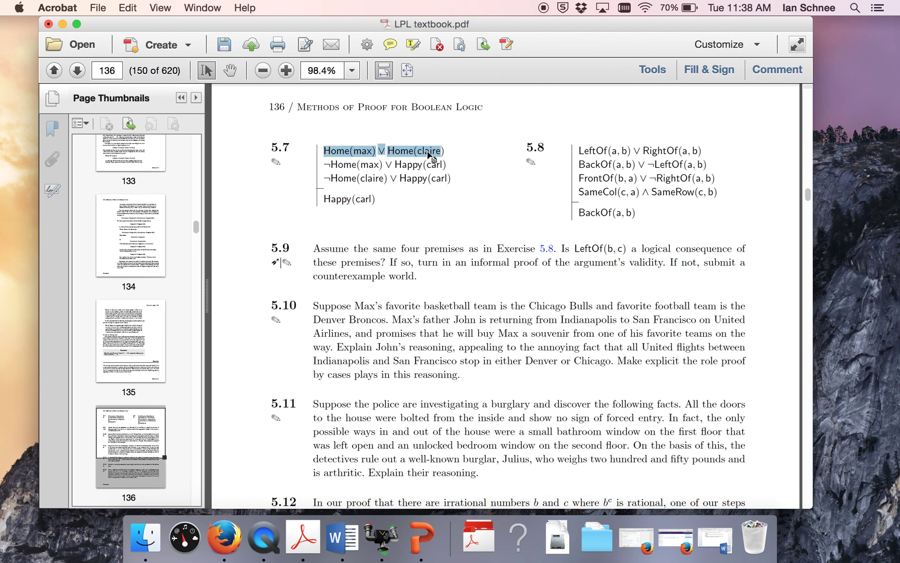
left_click(331, 168)
left_click_drag(327, 167, 432, 166)
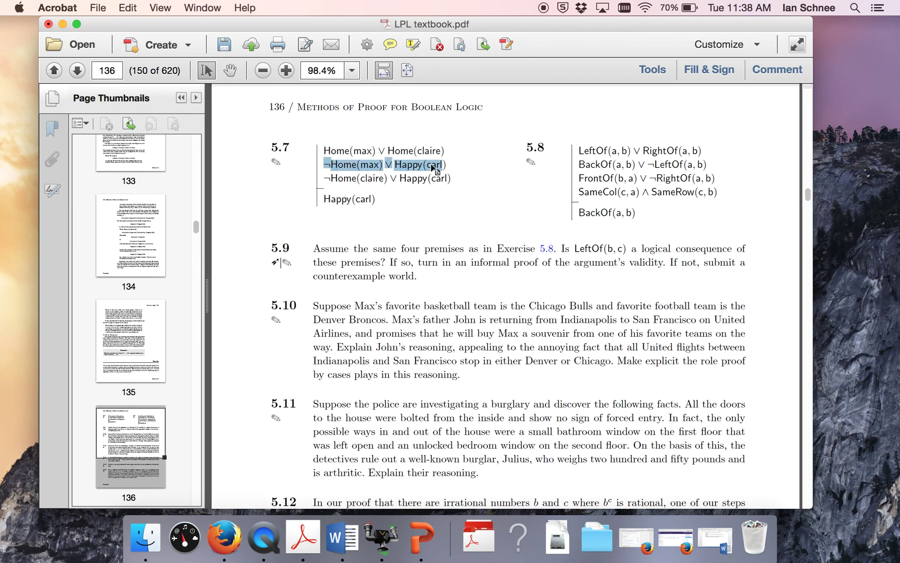
left_click(331, 182)
left_click_drag(331, 181, 444, 183)
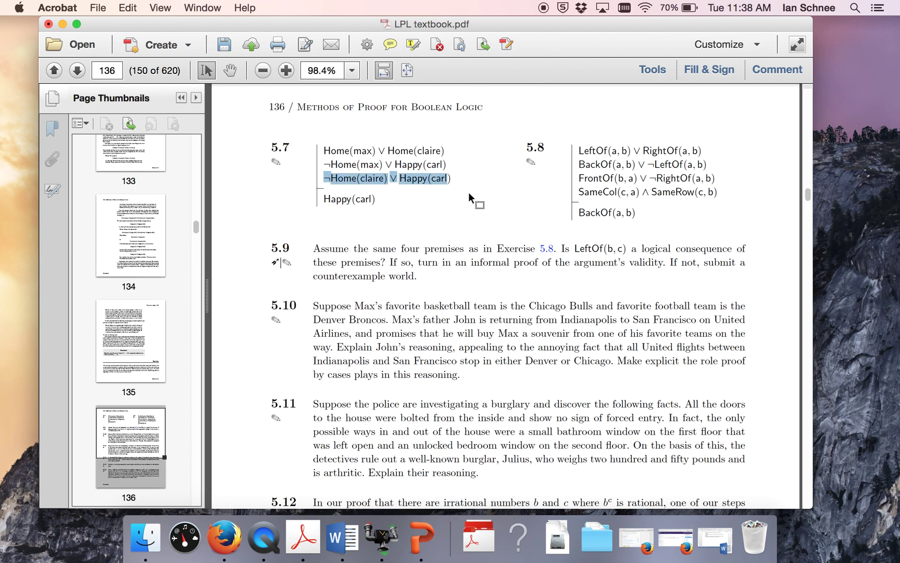
left_click(382, 203)
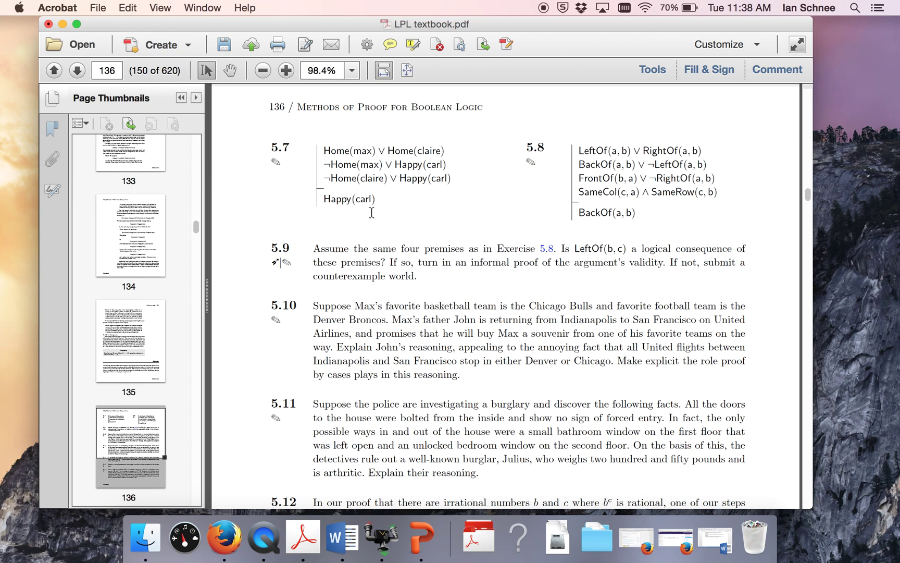
scroll(372, 211, "down", 3)
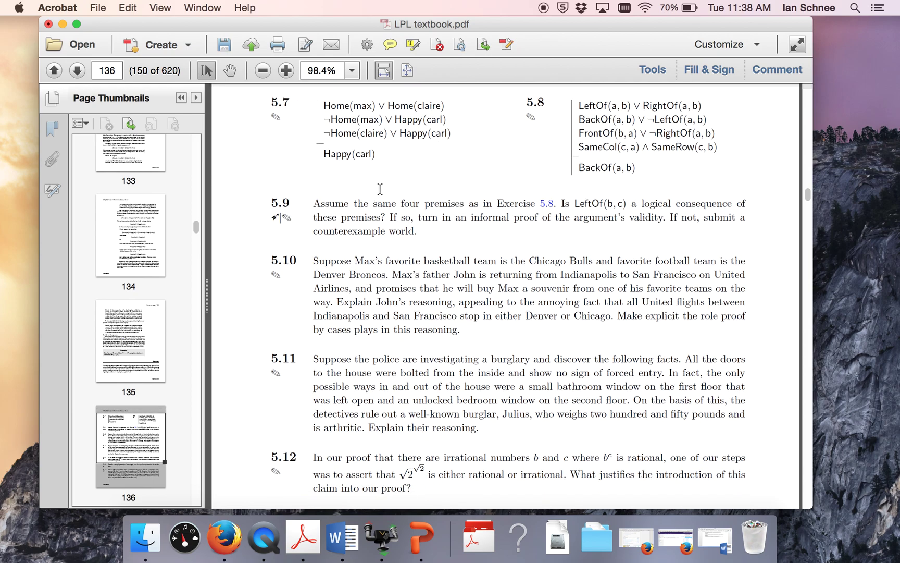
Step: Restore the Word Document4 window, nudge it up and left, and scroll down to the proof
left_click(715, 542)
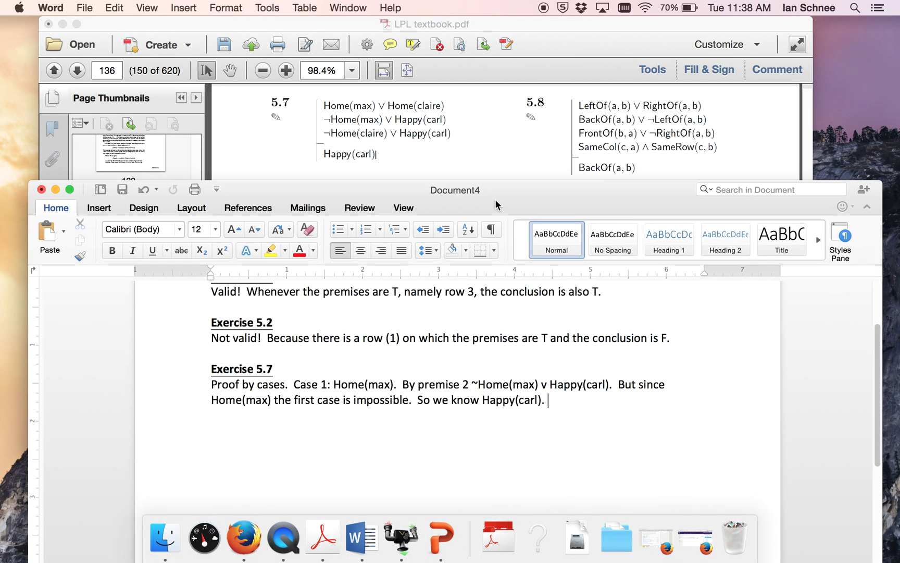
left_click_drag(495, 199, 481, 185)
scroll(396, 367, "down", 3)
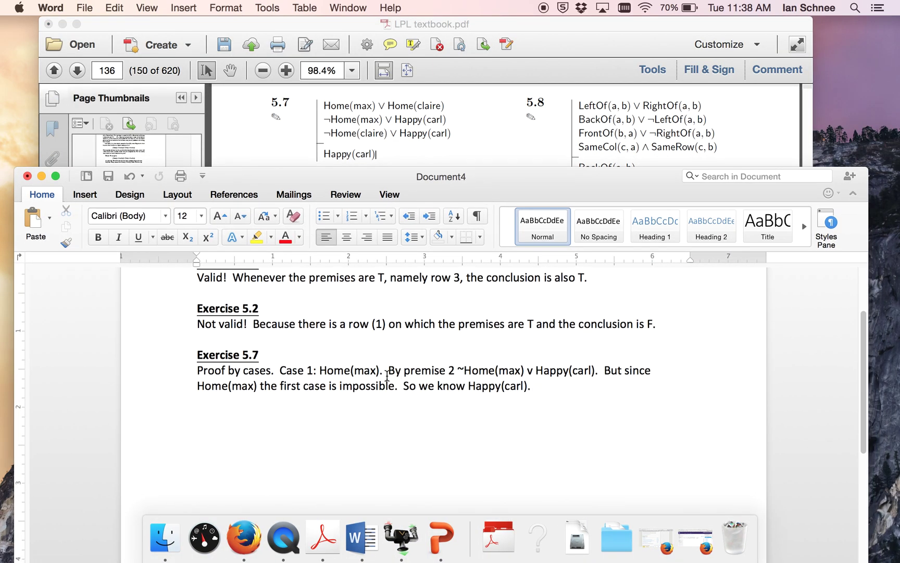
scroll(386, 373, "down", 1)
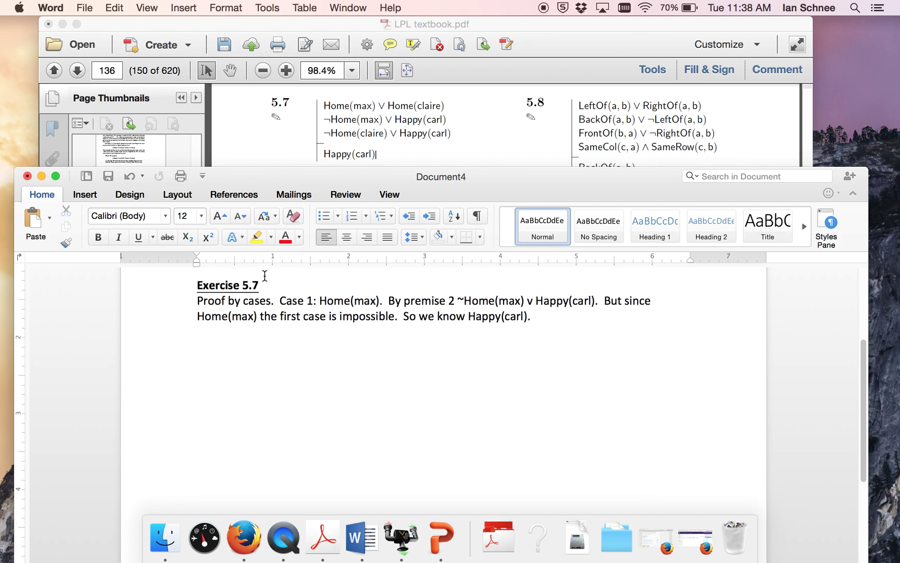
Step: Review the proof's 'Proof by cases', the Case 1: Home(max) assumption, and 'By premise 2'
left_click(260, 302)
left_click_drag(208, 305, 287, 300)
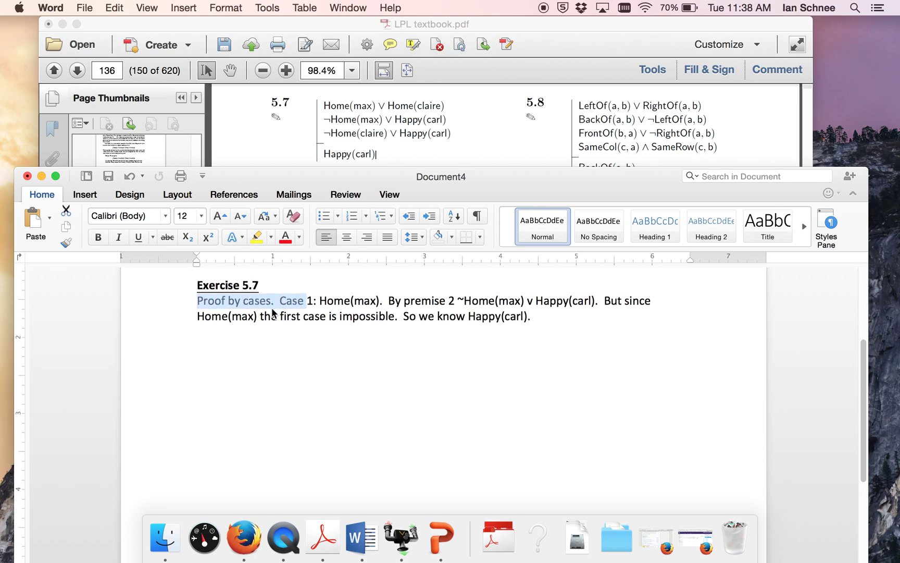
left_click(285, 301)
left_click_drag(280, 301, 380, 306)
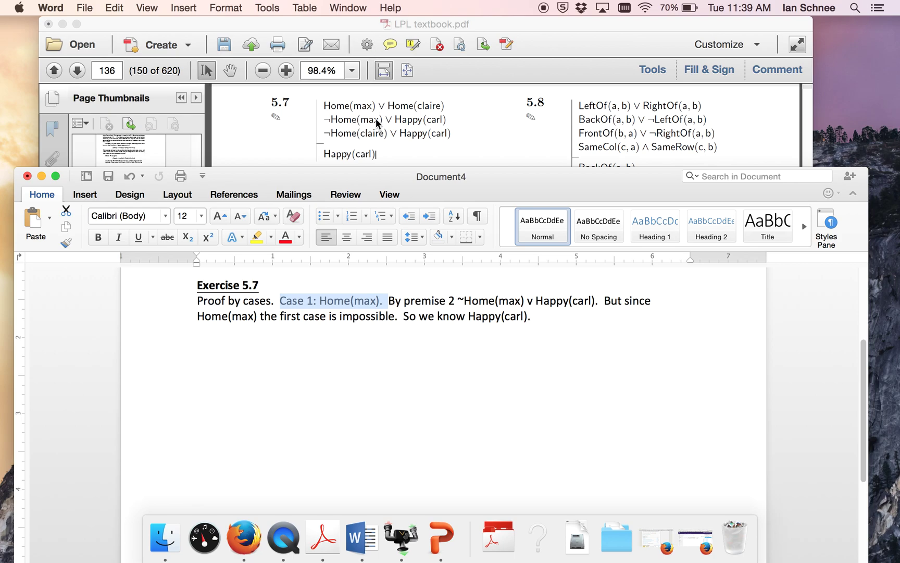
left_click(341, 316)
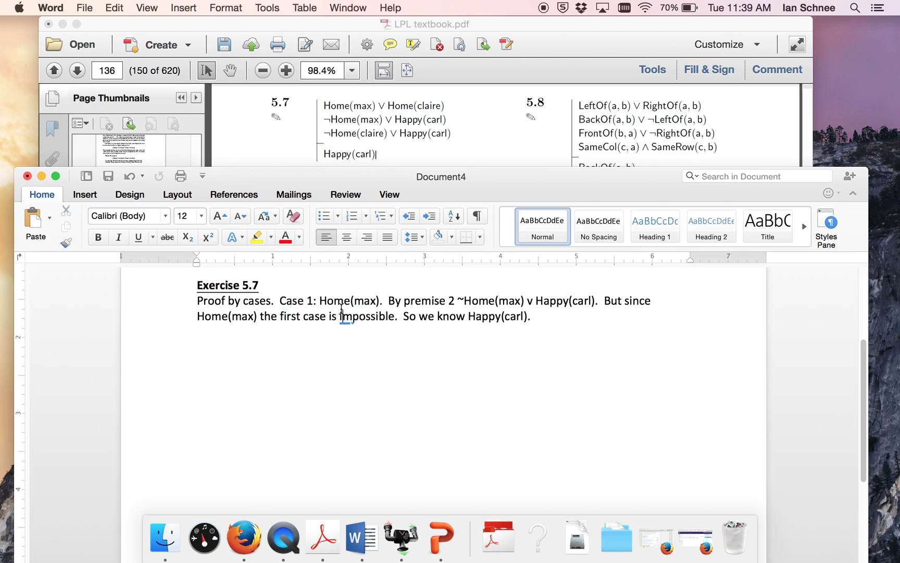
left_click_drag(336, 300, 368, 305)
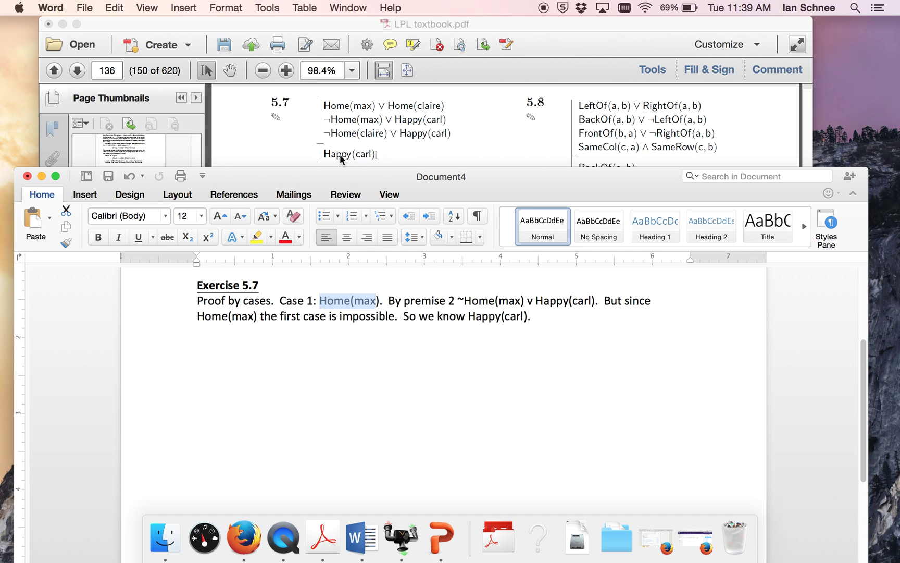
left_click(367, 307)
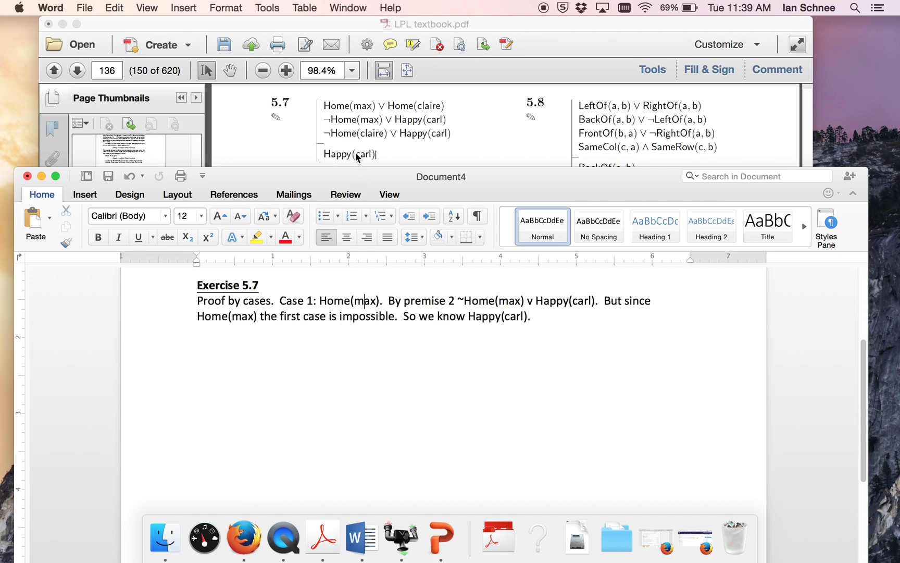
left_click(421, 304)
left_click_drag(389, 301, 455, 360)
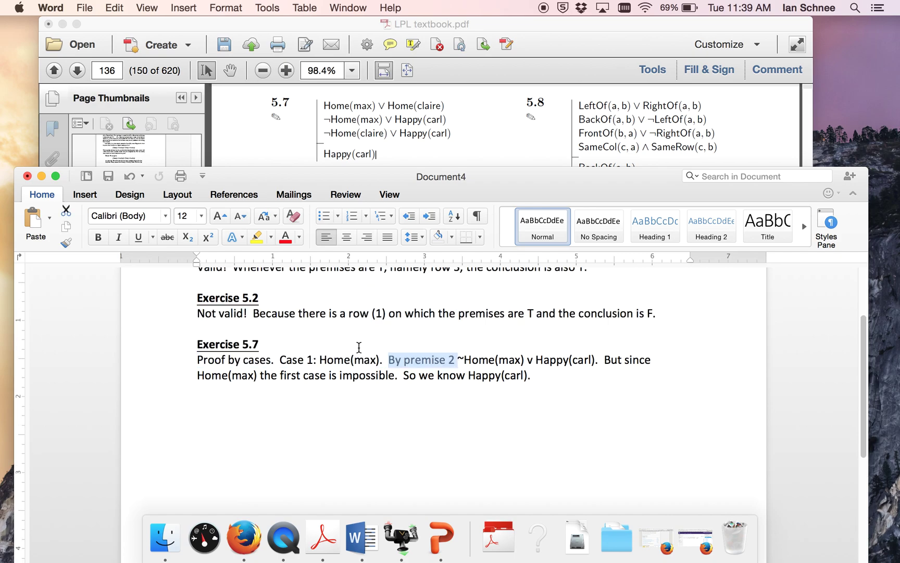
left_click(441, 364)
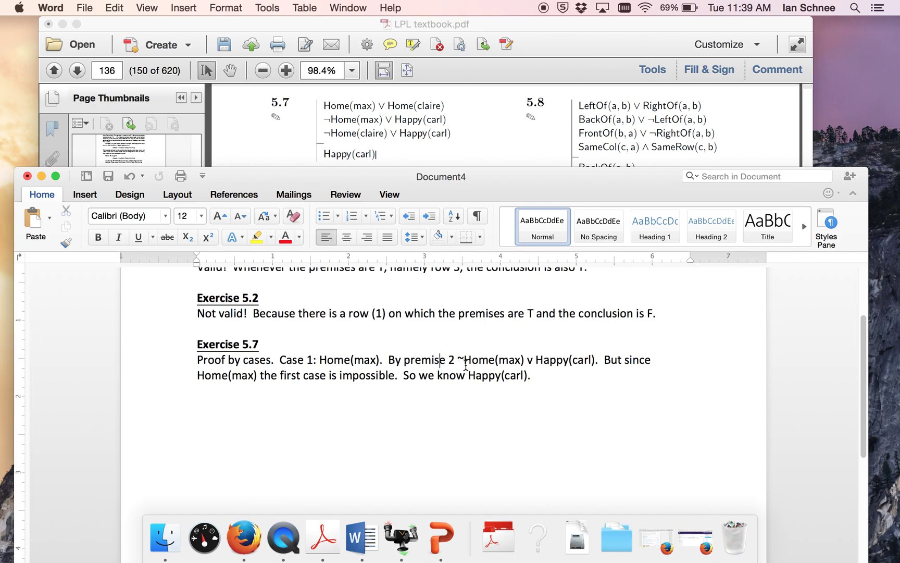
Step: Go over premise 2 ~Home(max) v Happy(carl) and the claim that its first case is impossible
scroll(457, 361, "down", 2)
scroll(457, 361, "down", 4)
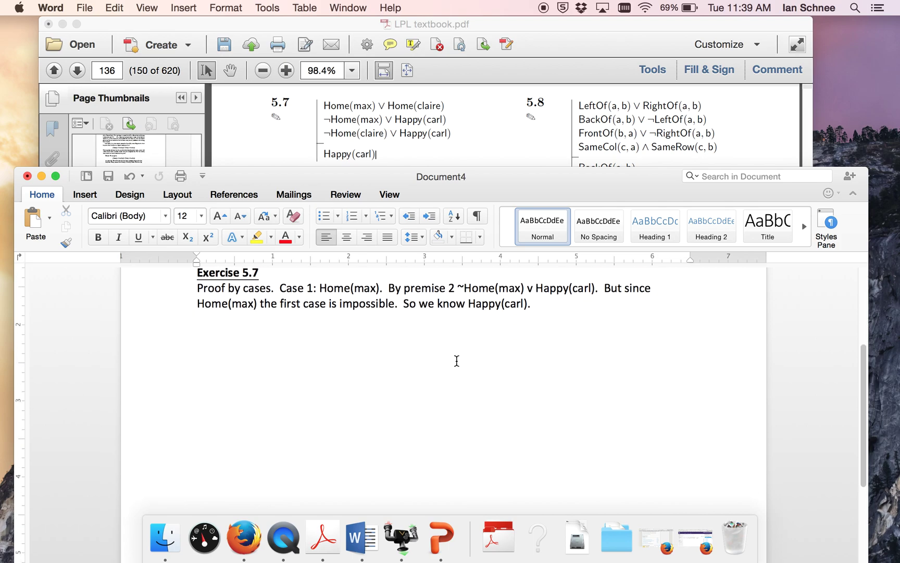
left_click_drag(457, 288, 593, 293)
left_click_drag(458, 288, 525, 295)
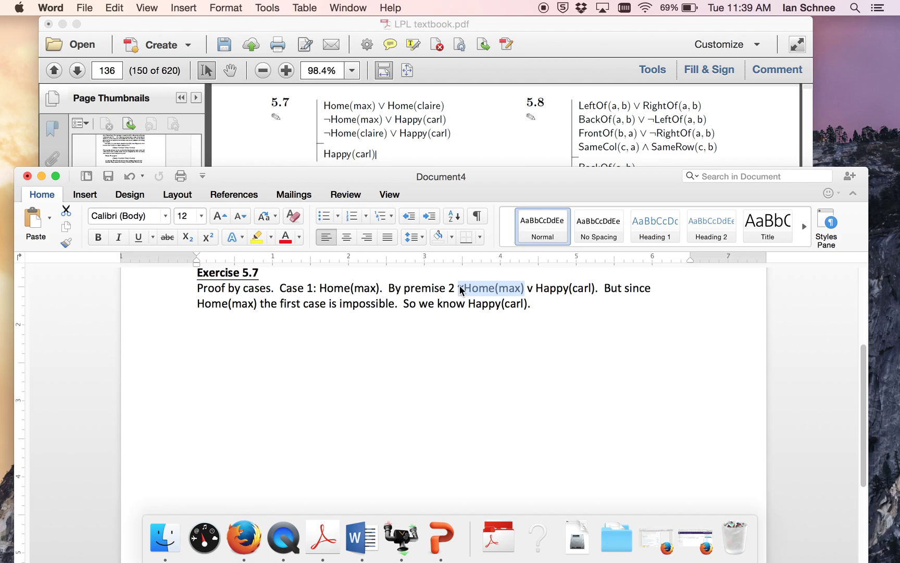
left_click_drag(537, 289, 582, 293)
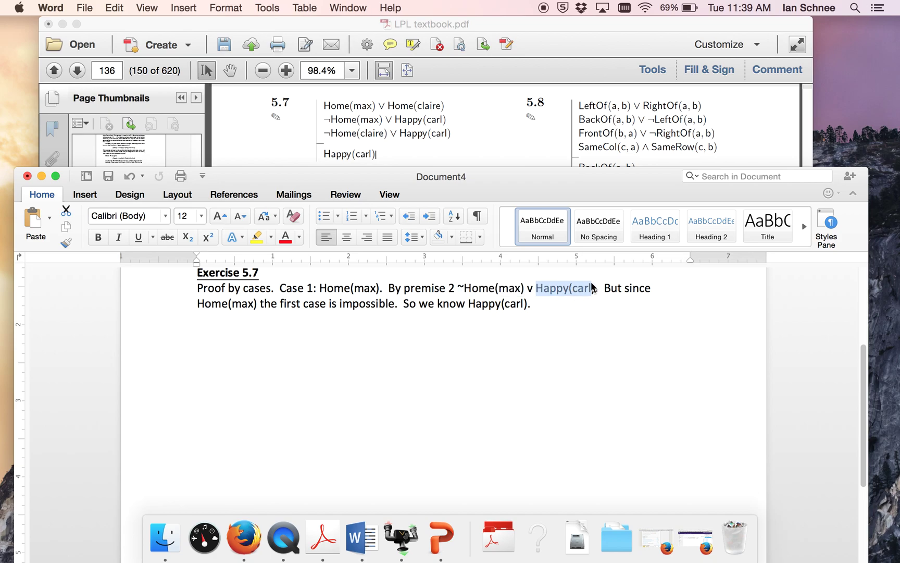
left_click(522, 289)
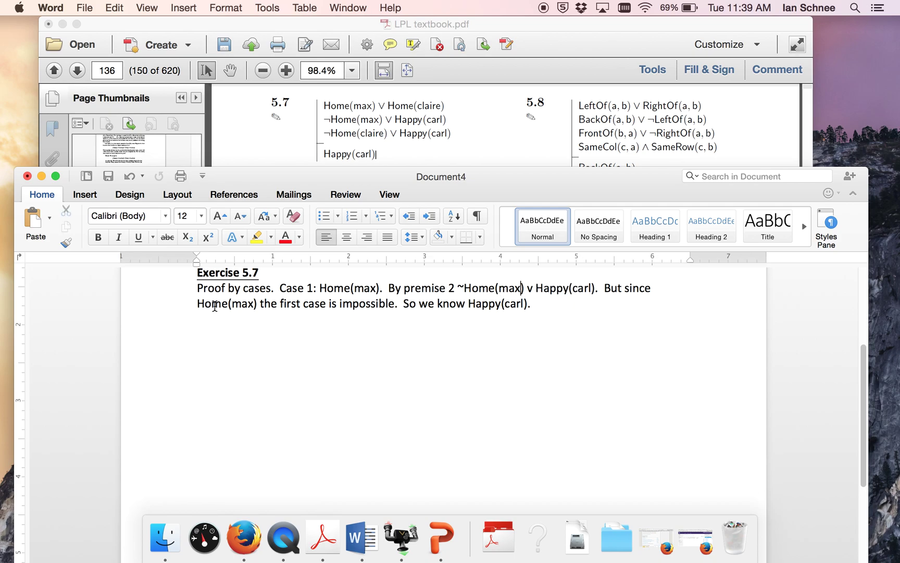
left_click_drag(257, 306, 376, 314)
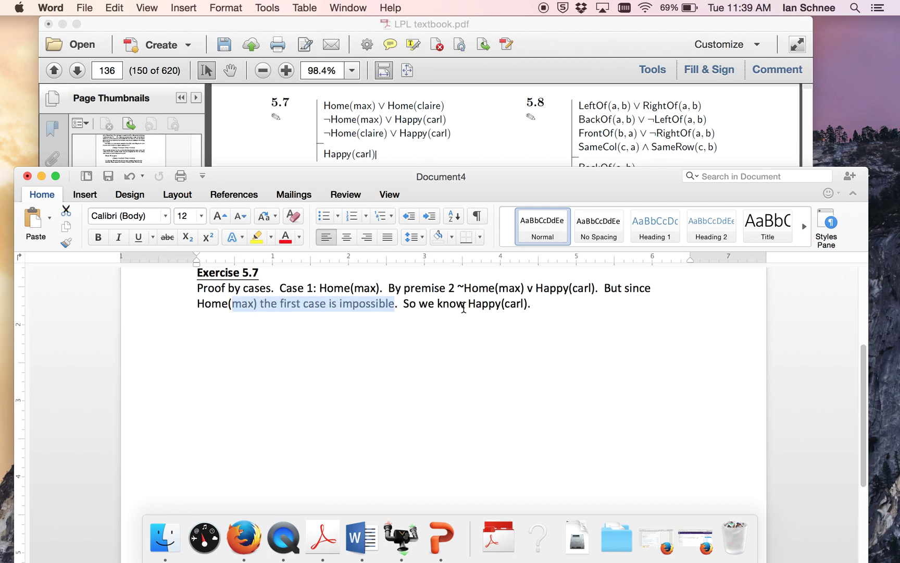
left_click_drag(469, 308, 525, 315)
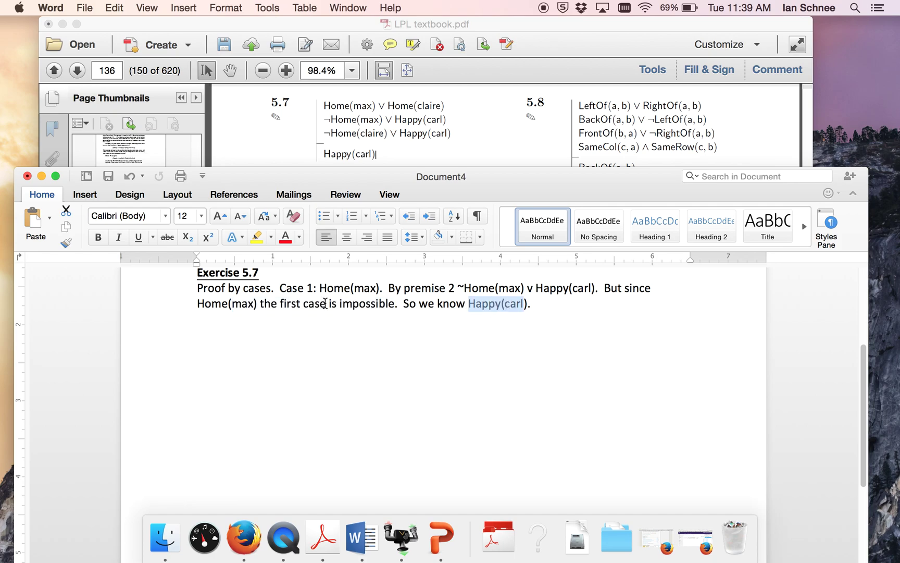
left_click_drag(328, 304, 281, 305)
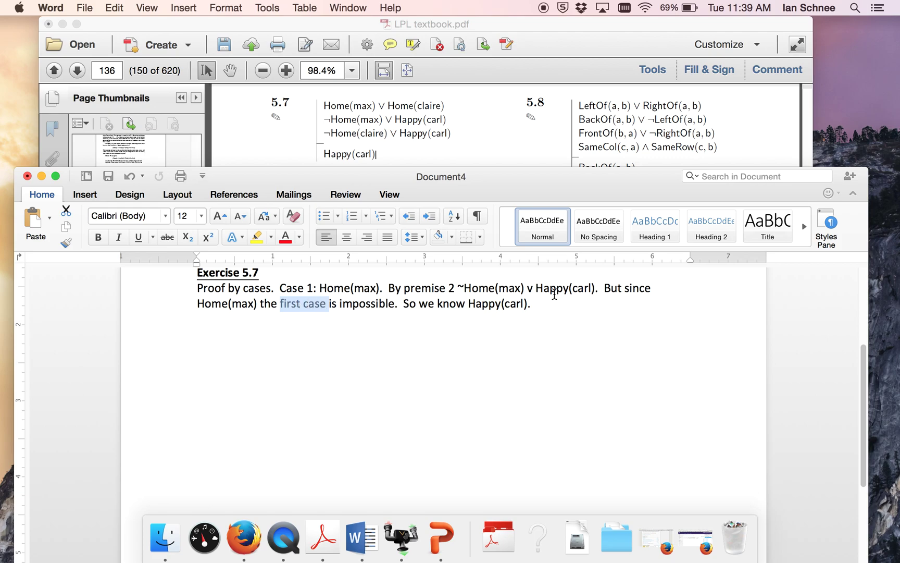
left_click_drag(521, 290, 461, 386)
scroll(461, 386, "down", 5)
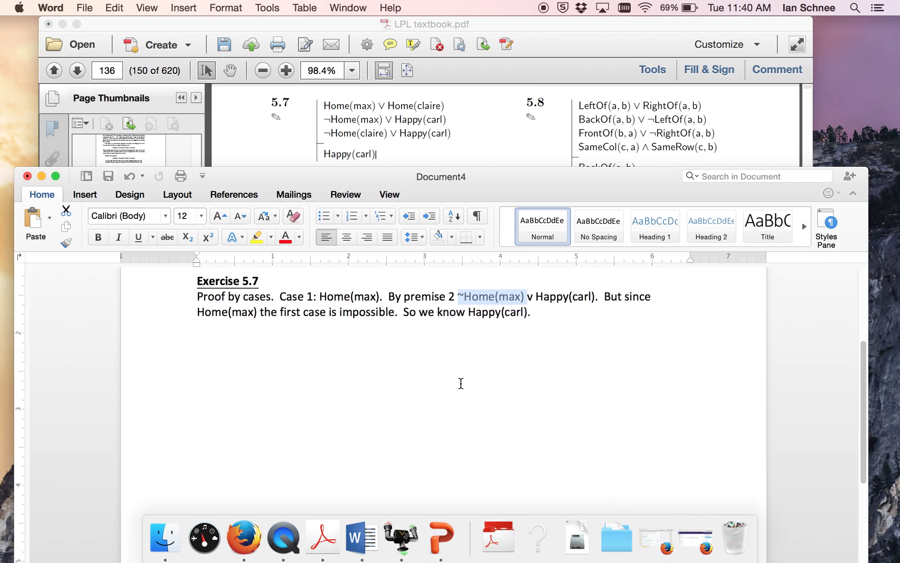
left_click_drag(537, 296, 592, 304)
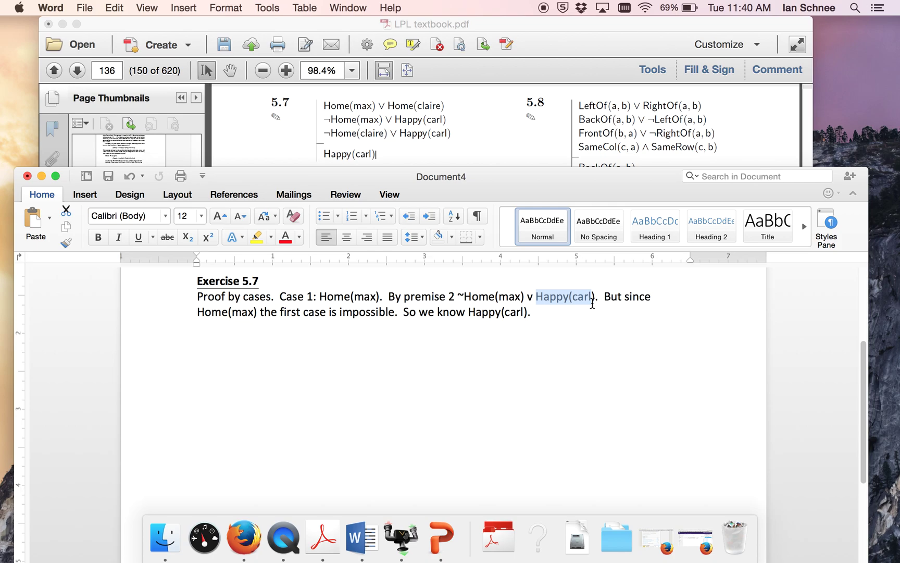
Step: Point out the Case 1 conclusion Happy(carl), then return the caret to the paragraph end
left_click(589, 312)
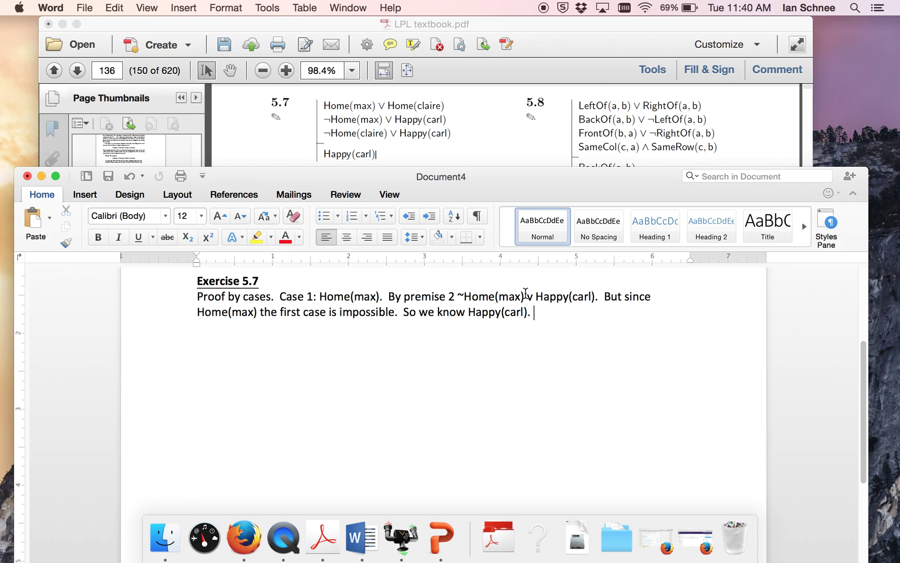
left_click_drag(524, 295, 461, 299)
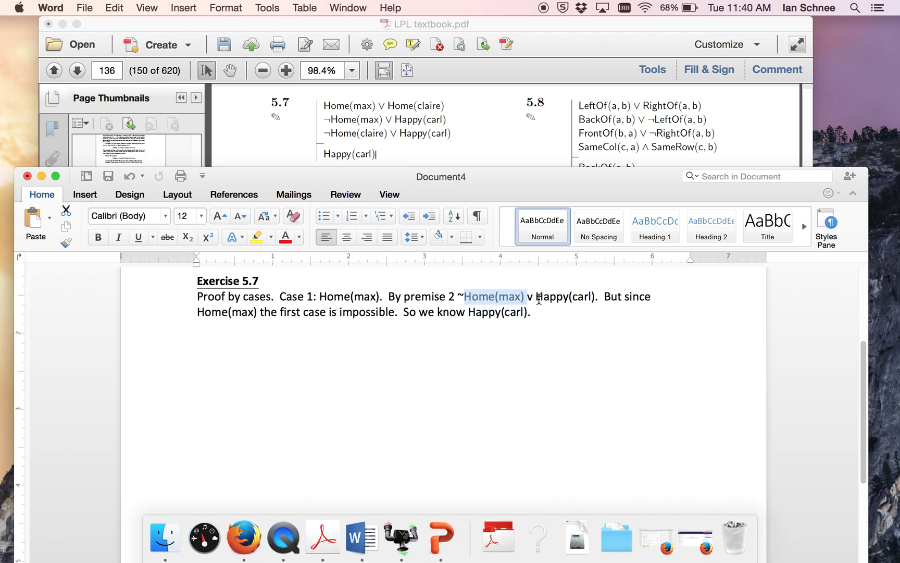
left_click_drag(537, 298, 592, 297)
left_click(581, 298)
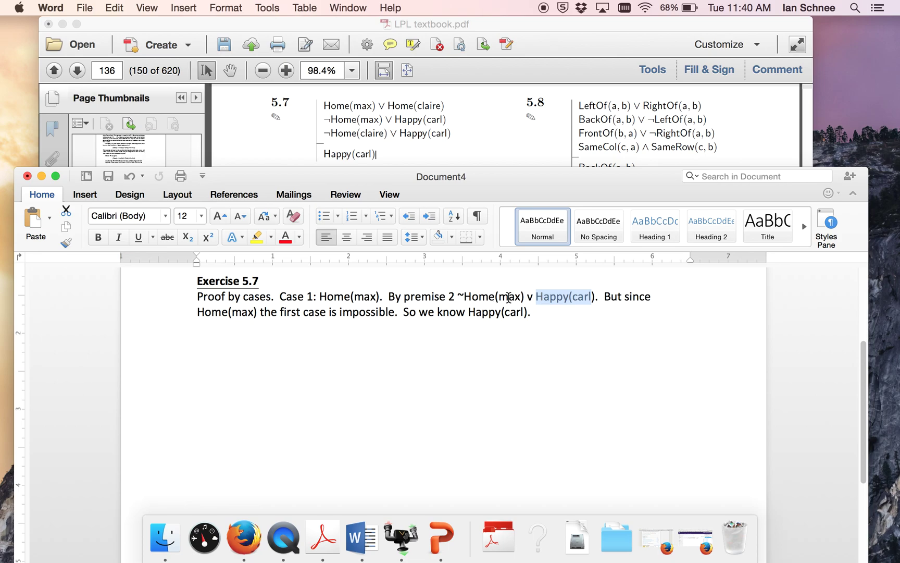
left_click_drag(536, 297, 592, 322)
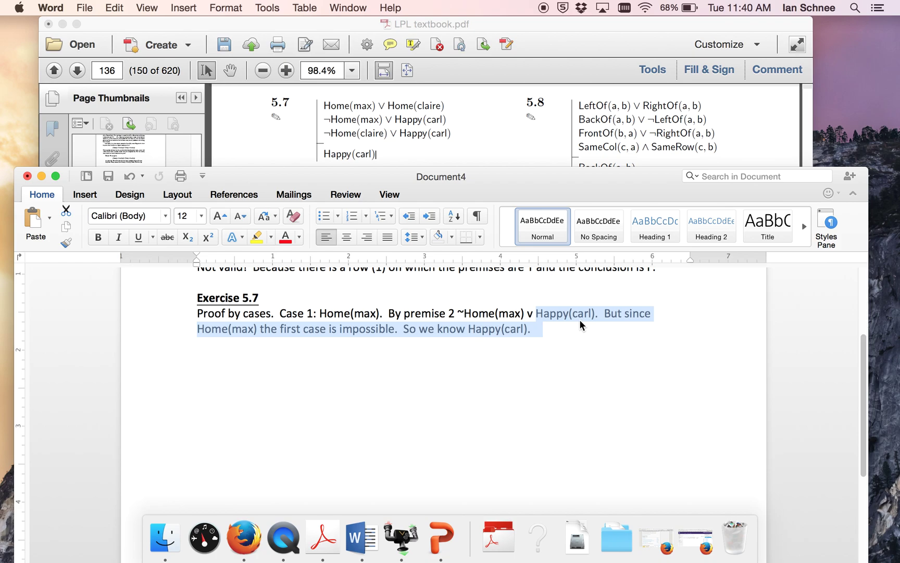
left_click(568, 331)
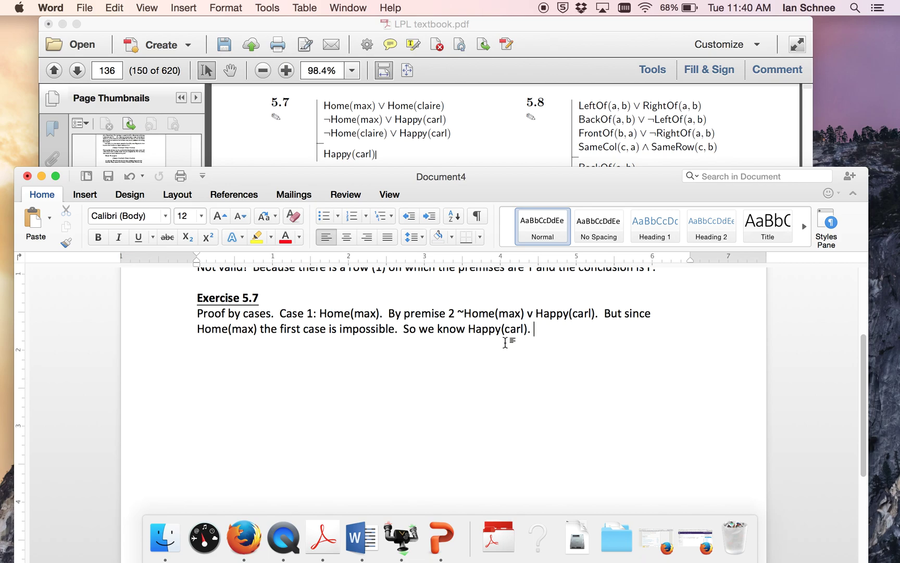
Step: Paste 'Case 2: let's assume temporarily Home(claire).' and begin the next sentence with 'By'
type("Case")
key("BackSpace")
key("BackSpace")
key("BackSpace")
key("BackSpace")
type("Case 2: let’s assume temporarily Home(claire).")
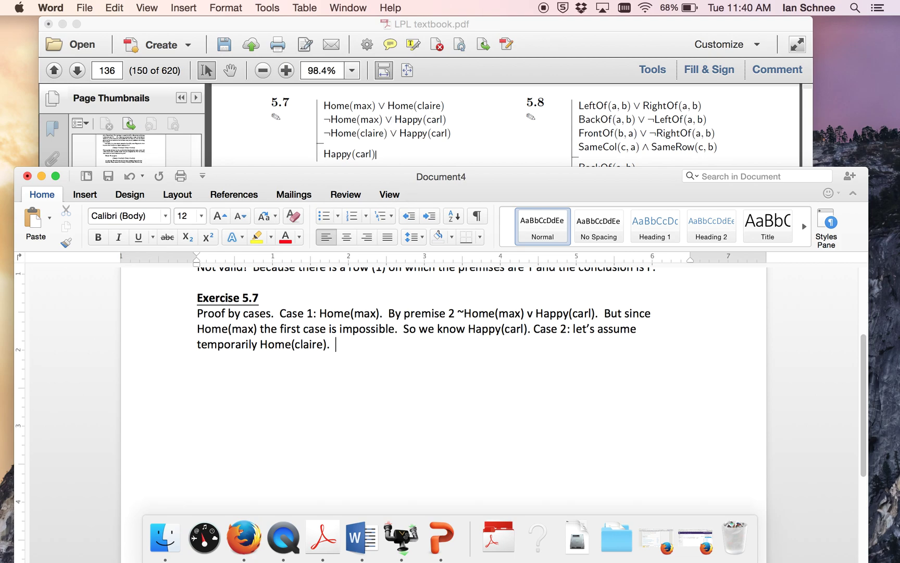
type("By")
left_click_drag(261, 344, 304, 348)
left_click(363, 344)
Step: Finish the citation 'premise 3 ~Home(claire) v Happy(carl).', correcting the typos
type("premise 3 ")
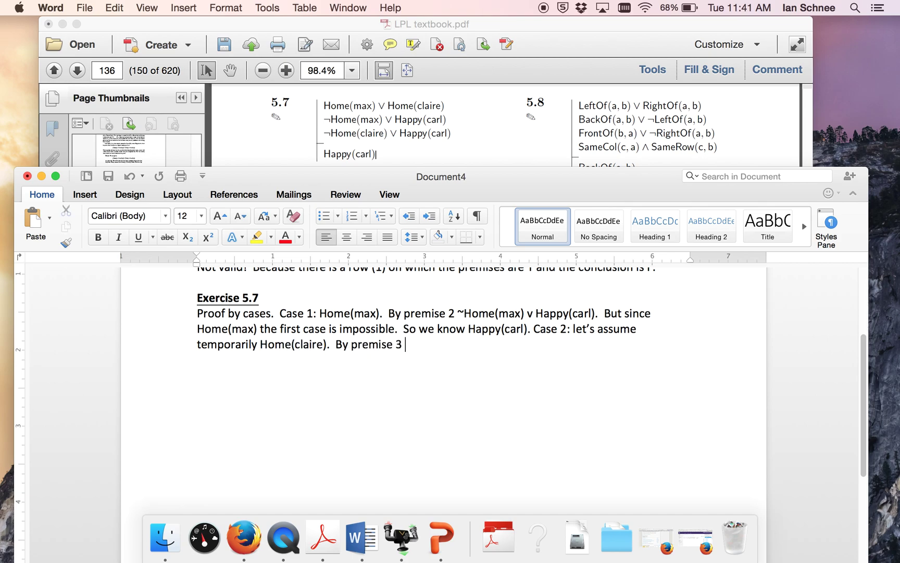
type("~Home(claire) ")
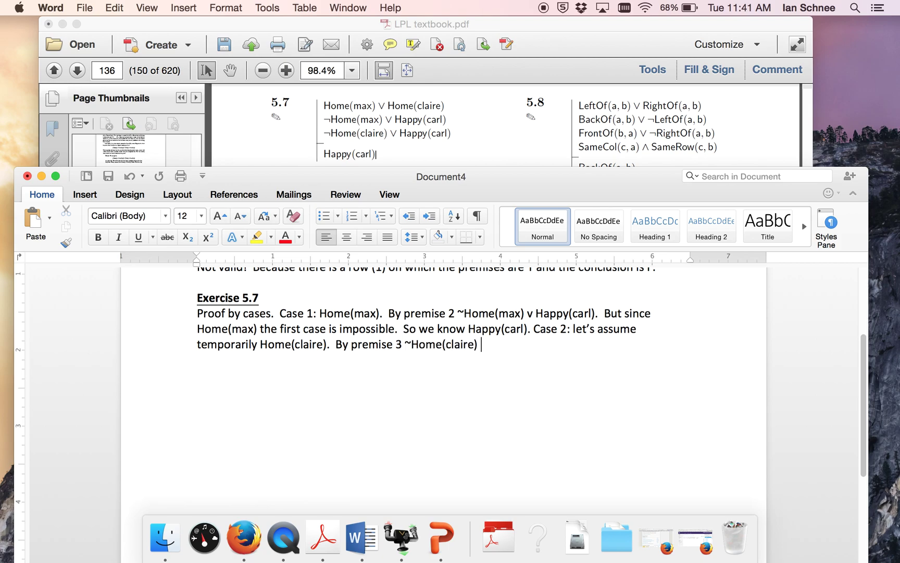
type("v Happy(carl")
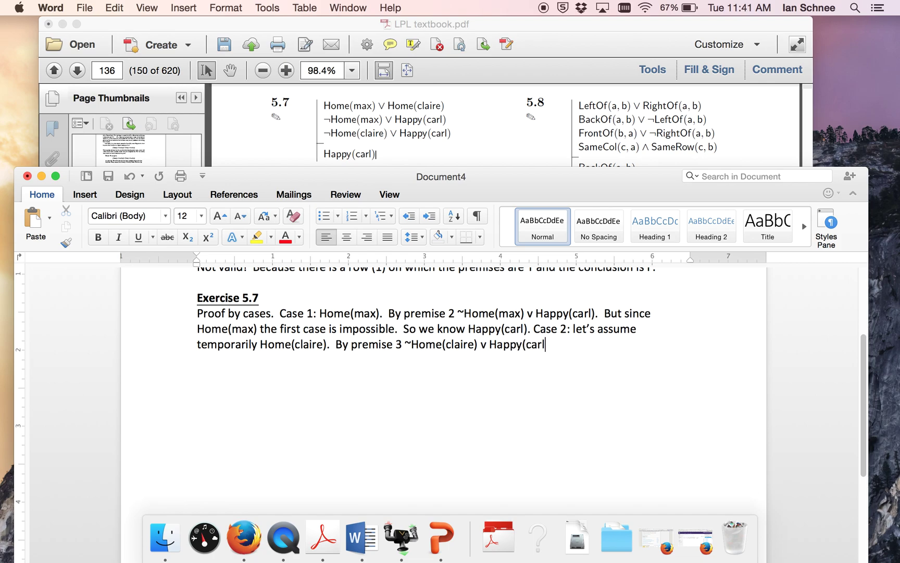
type(").")
Step: Add 'So Happy(carl) follows in this case too because ~Home(claire) is impossible; it contr...'
left_click_drag(269, 345, 310, 342)
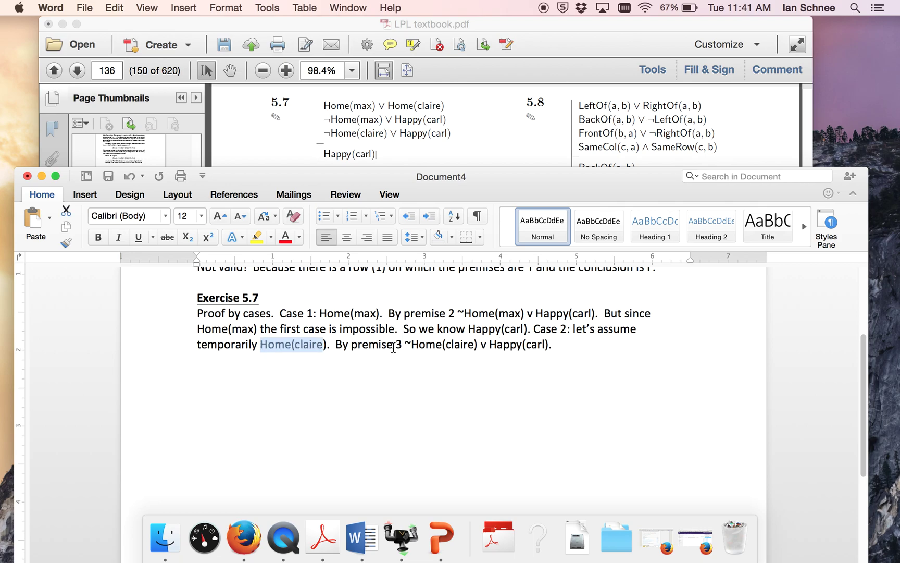
left_click_drag(406, 344, 474, 345)
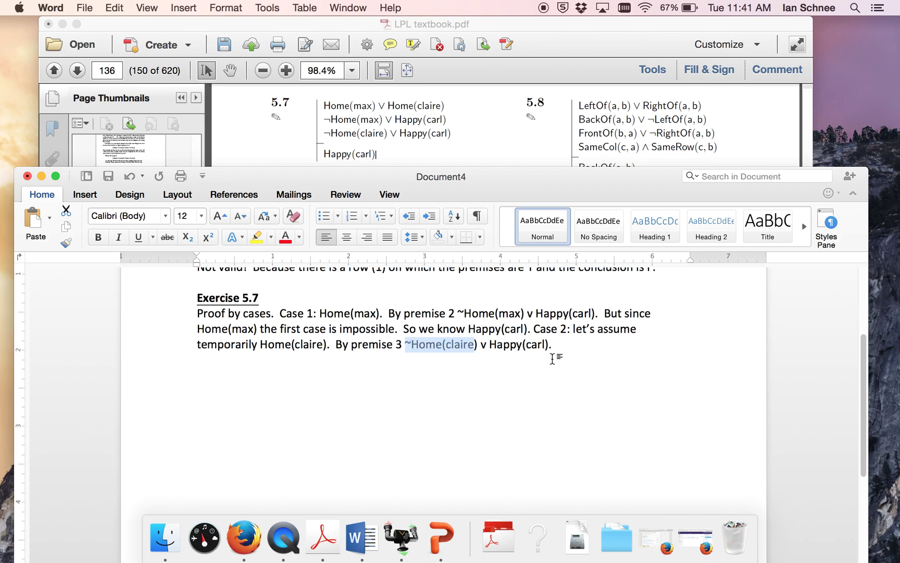
left_click(575, 345)
type("So ")
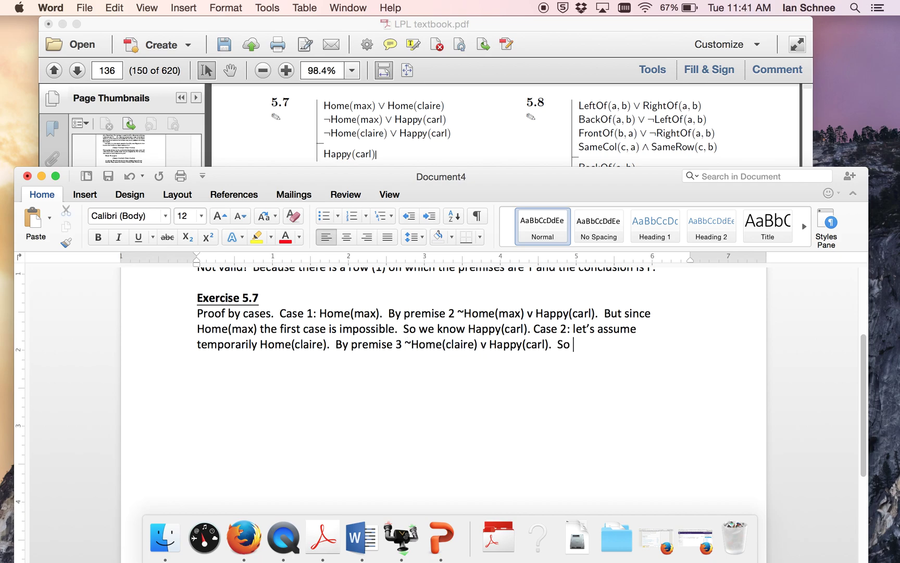
type("Happy(carl")
type(") follows")
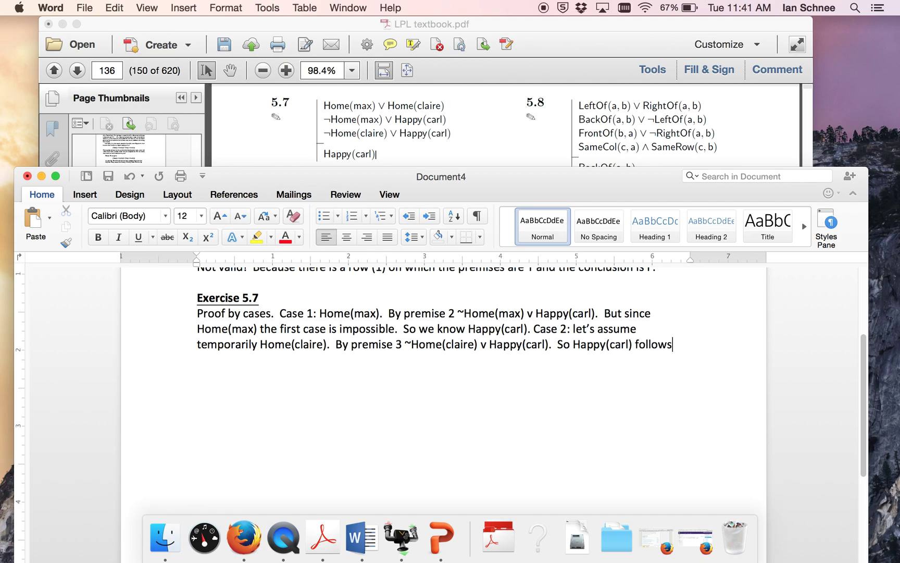
type(" in this case too because ")
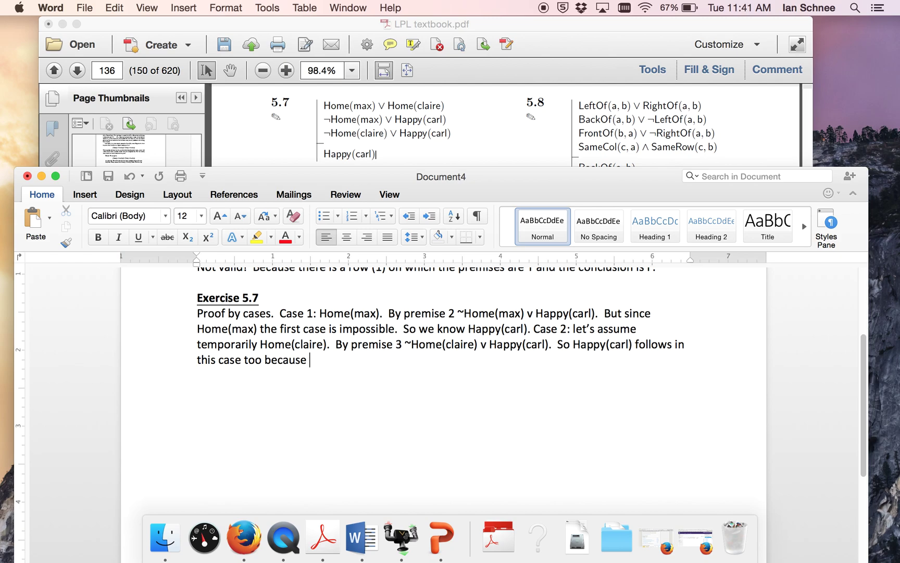
type("~Home(claire) is impo")
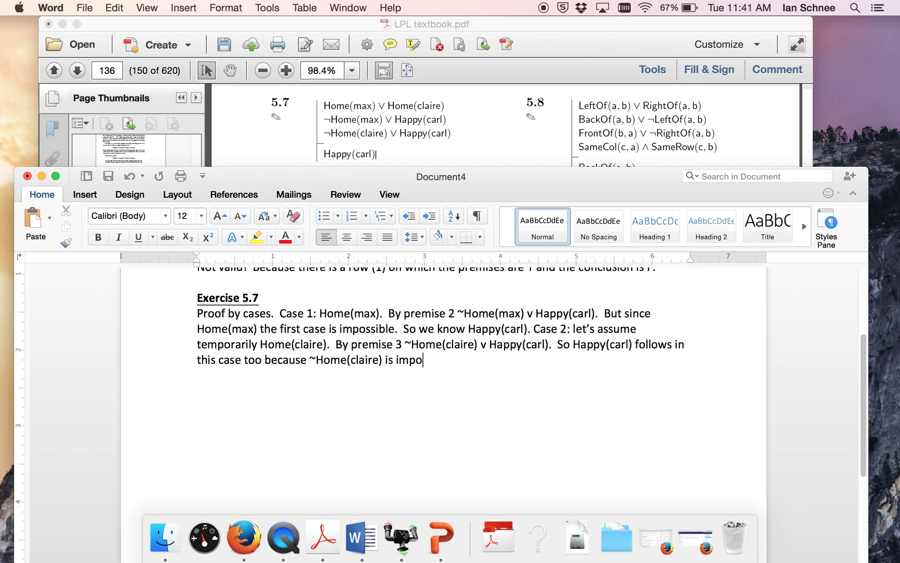
type("ssible; it contradicts our ")
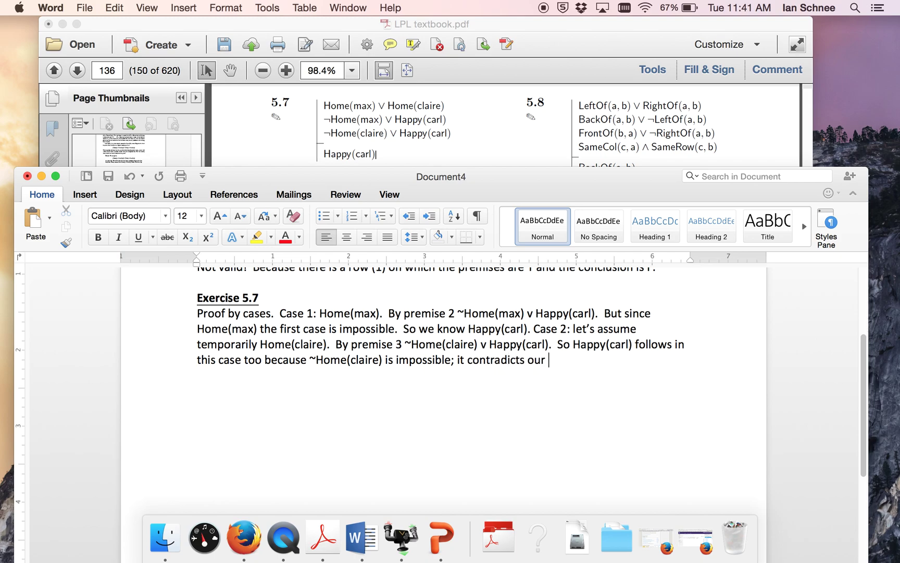
type("assumption.")
left_click_drag(354, 345, 567, 335)
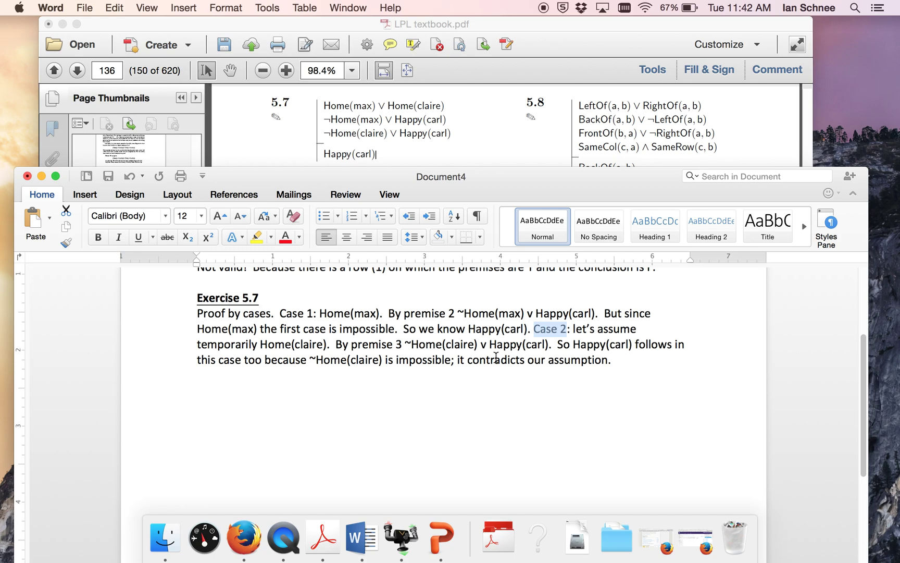
left_click_drag(490, 346, 537, 349)
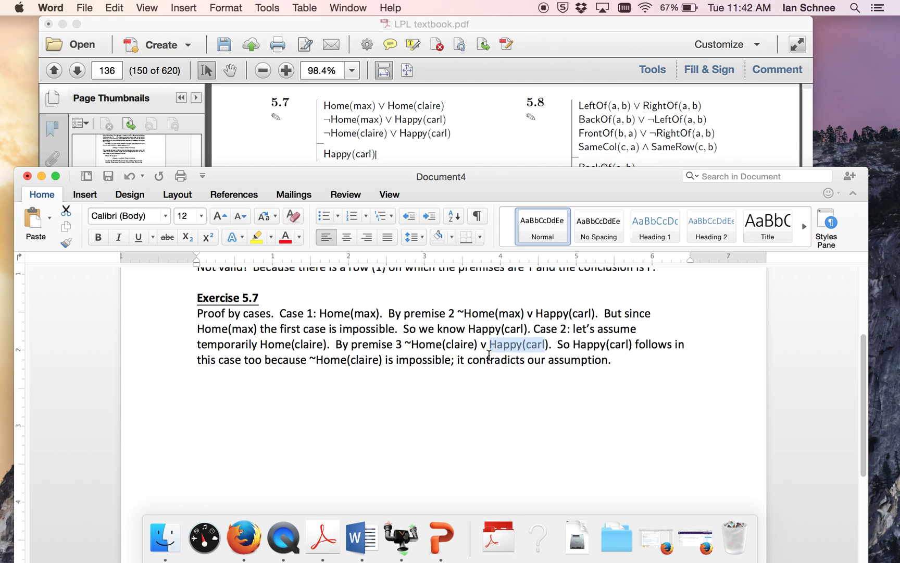
left_click_drag(456, 348, 408, 344)
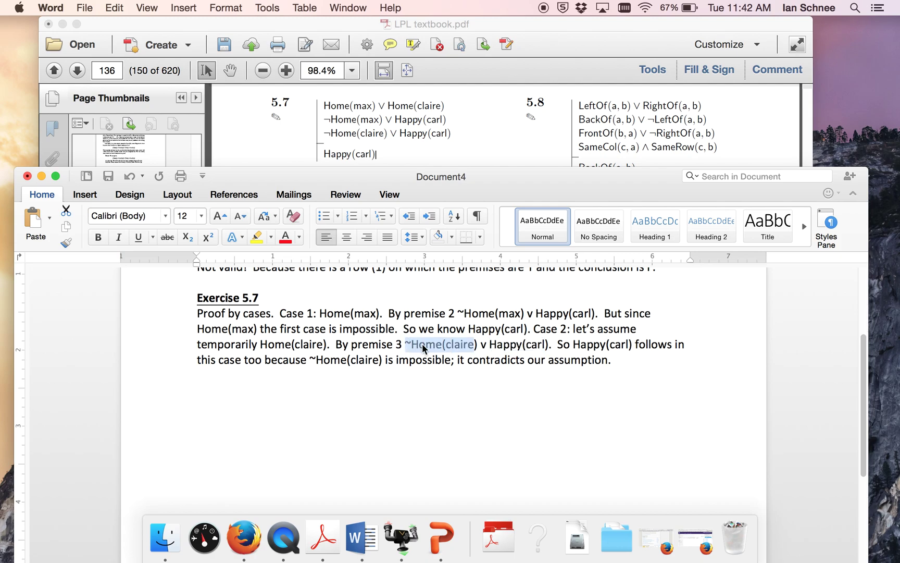
left_click(302, 345)
double_click(279, 344)
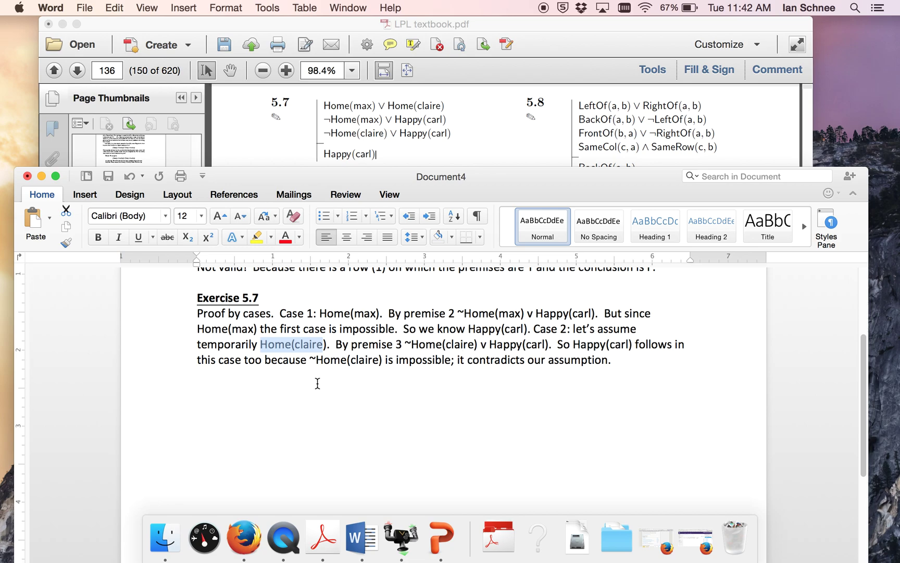
double_click(425, 345)
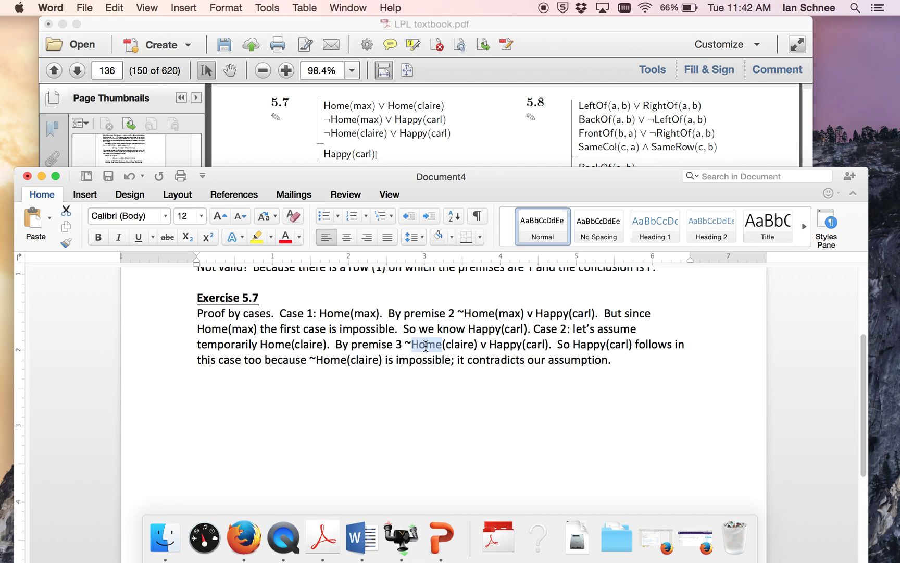
left_click_drag(490, 344, 544, 348)
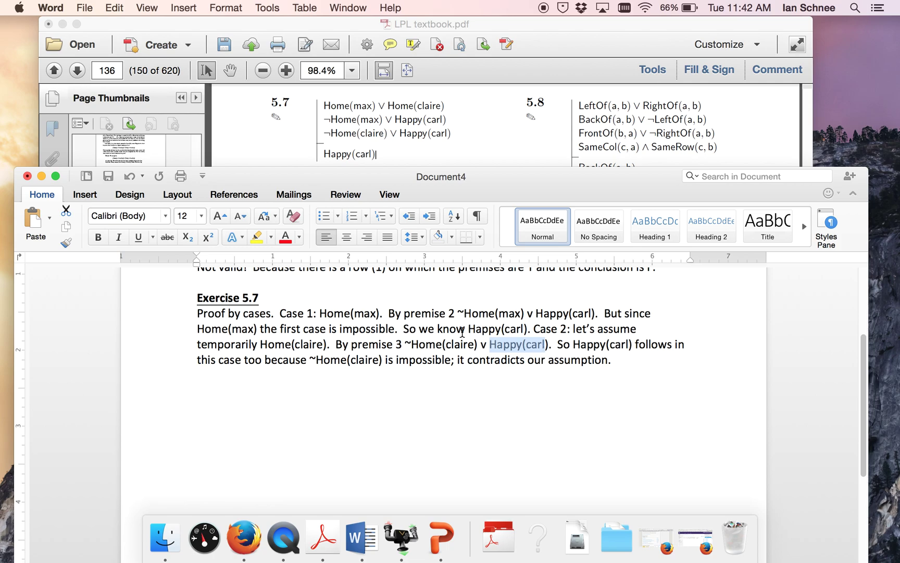
left_click(449, 345)
left_click(480, 346)
left_click_drag(516, 353, 407, 344)
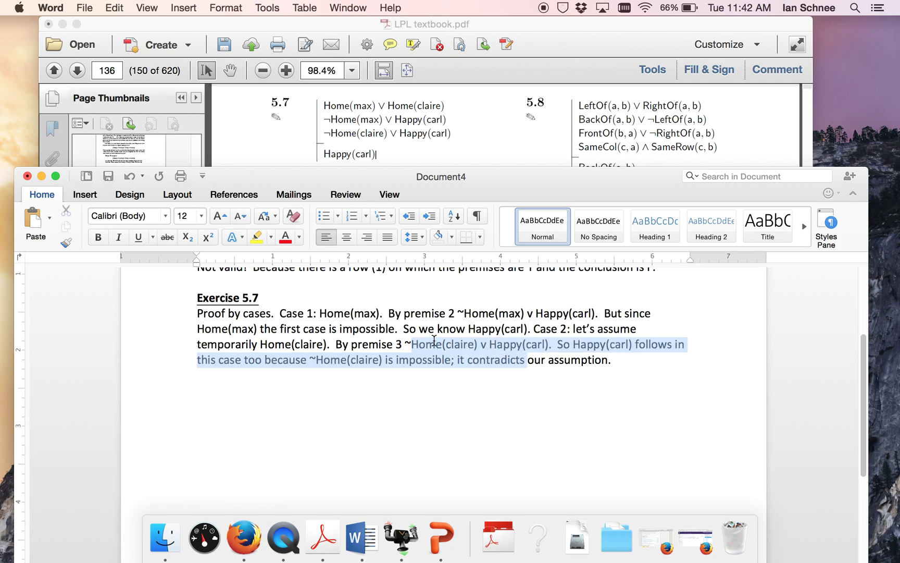
left_click(454, 344)
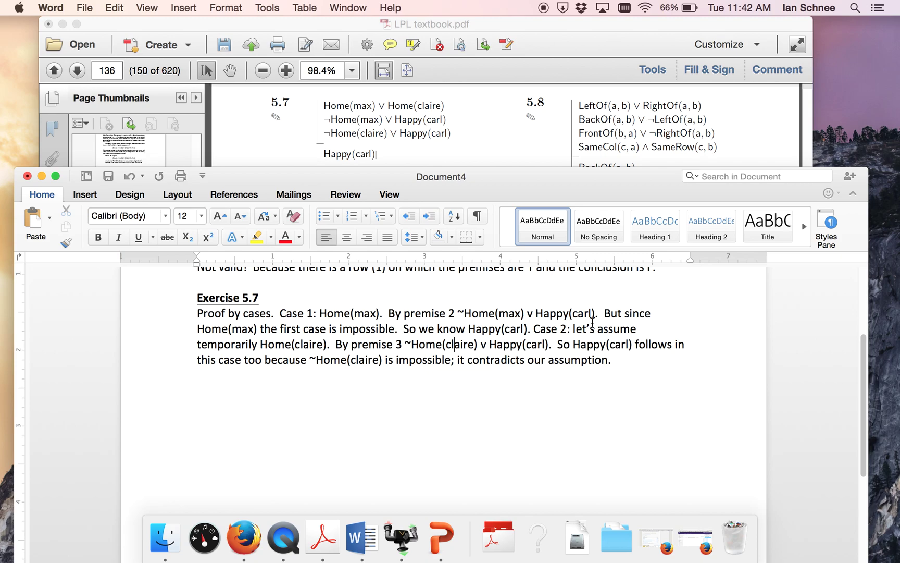
left_click_drag(573, 329, 523, 329)
Step: Type the closing line 'Since Happy(carl) follows in both cases, are done.', fixing typos
left_click(623, 359)
type("Since Happy")
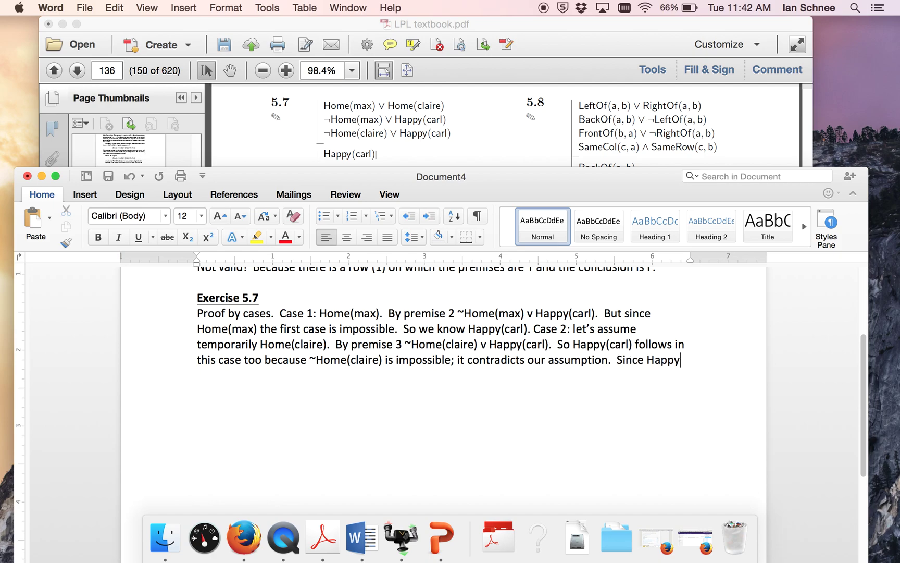
type("(carl) follows it")
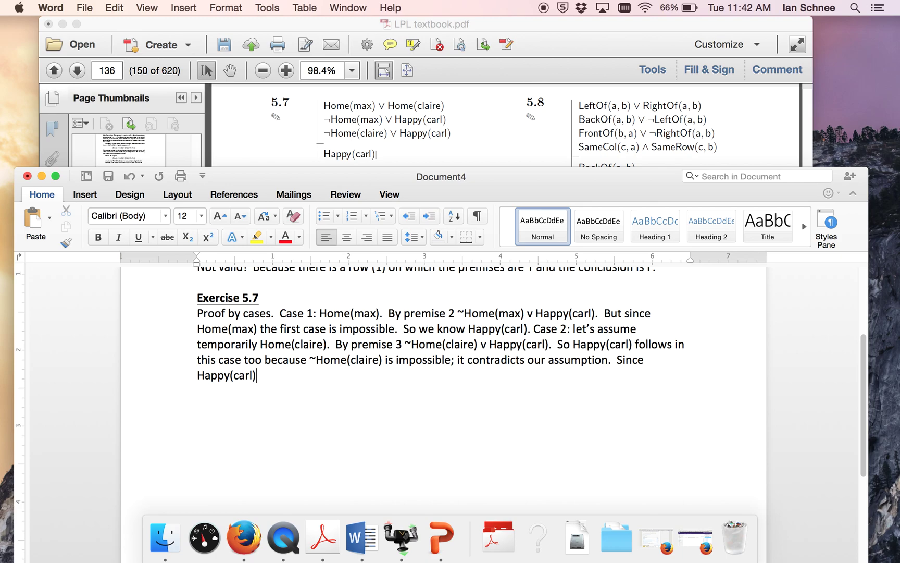
key("BackSpace")
type("n both caes")
key("BackSpace")
key("BackSpace")
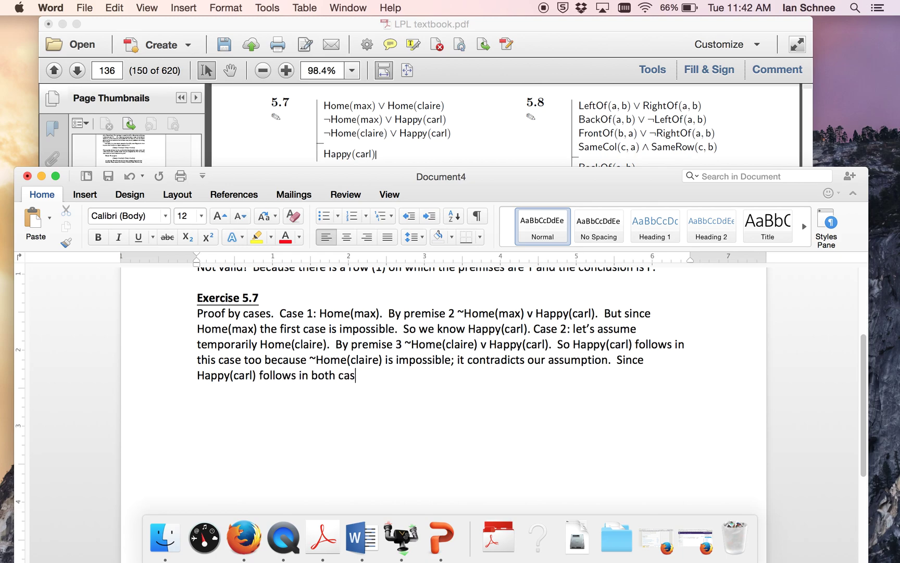
type("ses, are done.")
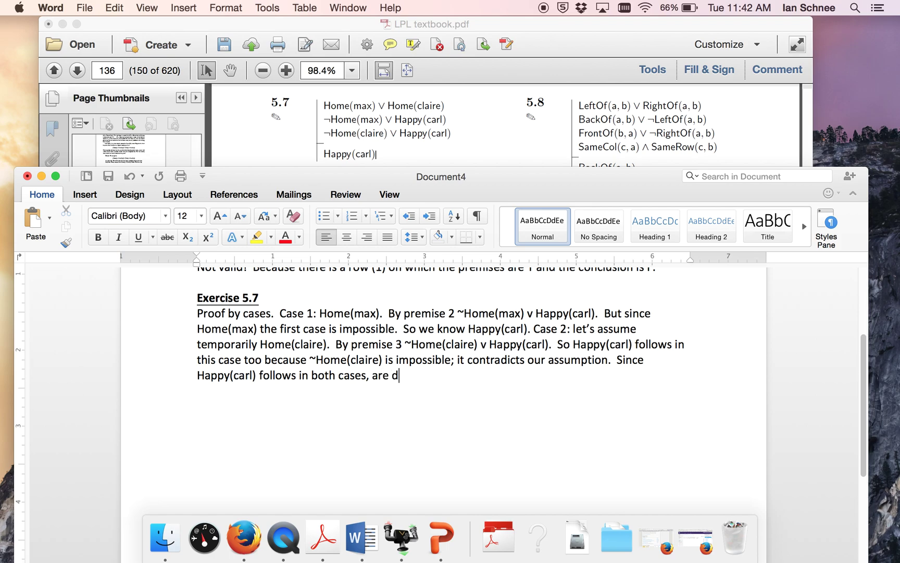